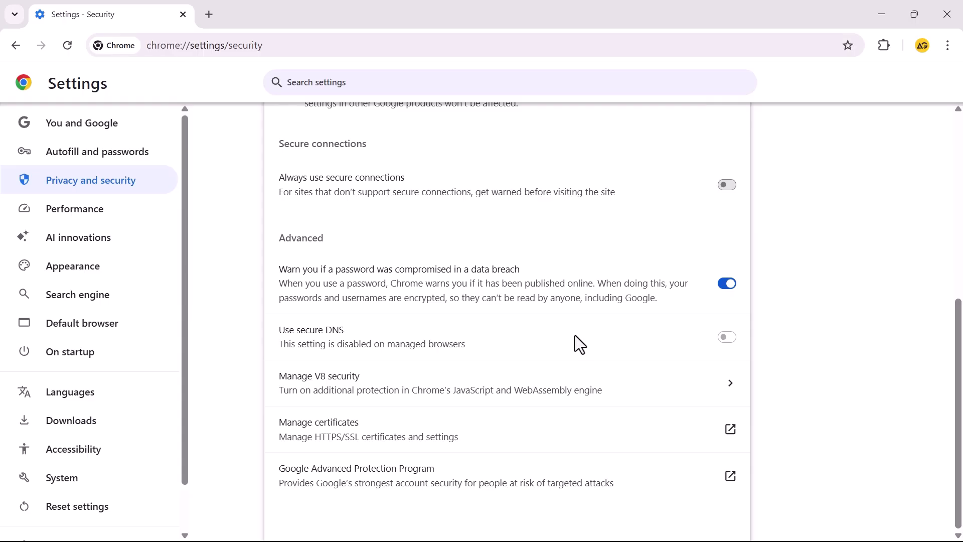
# - Load chrome://policy in a new tab and reload policies to show ExtensionManifestV2Availability
pyautogui.click(207, 14)
pyautogui.click(211, 45)
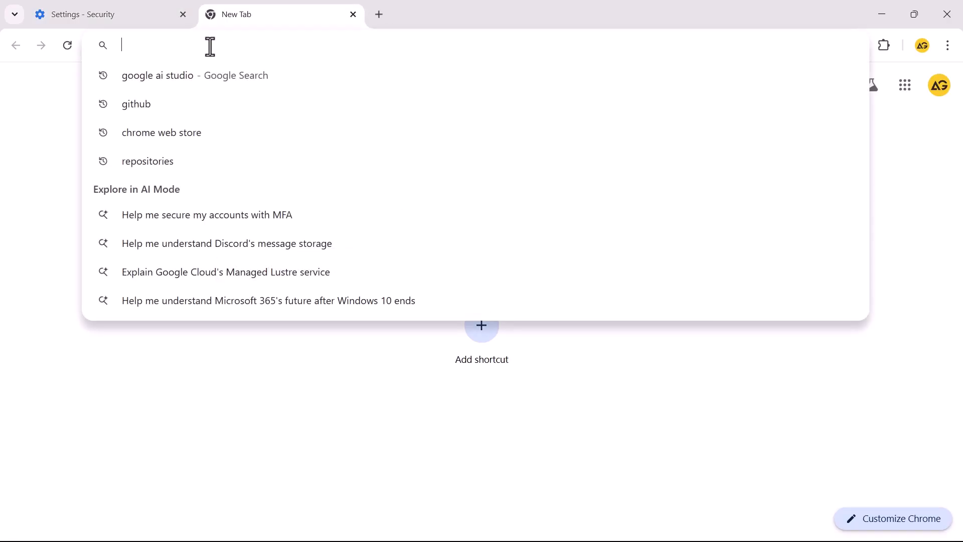
pyautogui.write('chrome://policy')
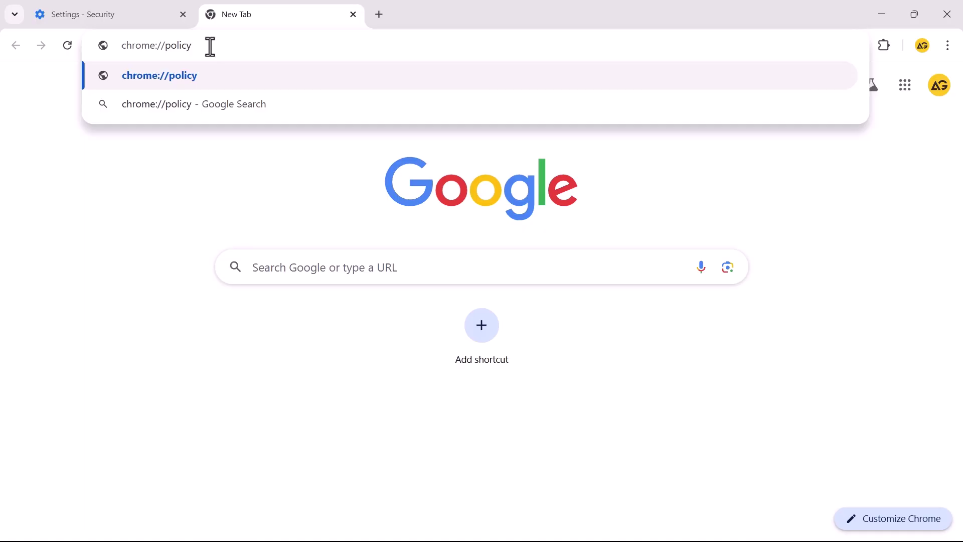
pyautogui.press('Return')
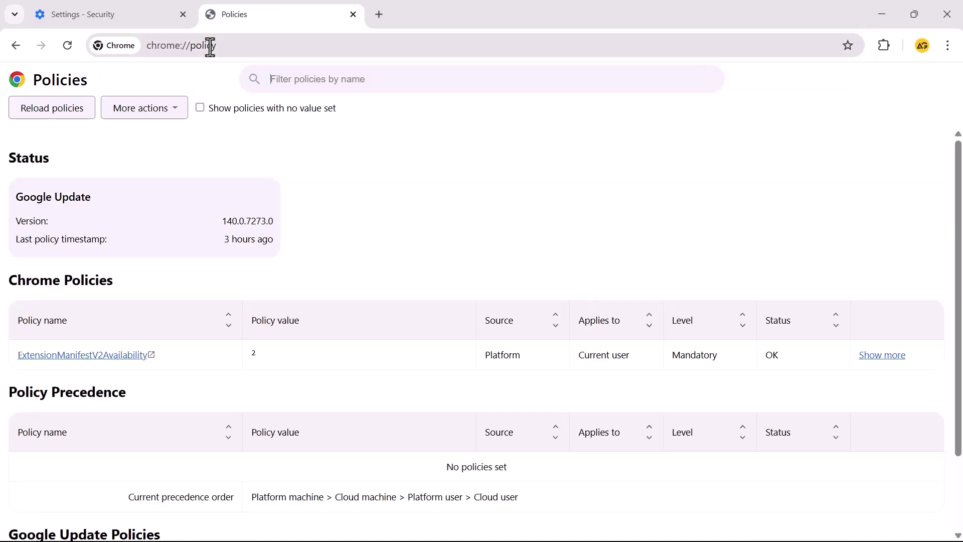
pyautogui.click(45, 108)
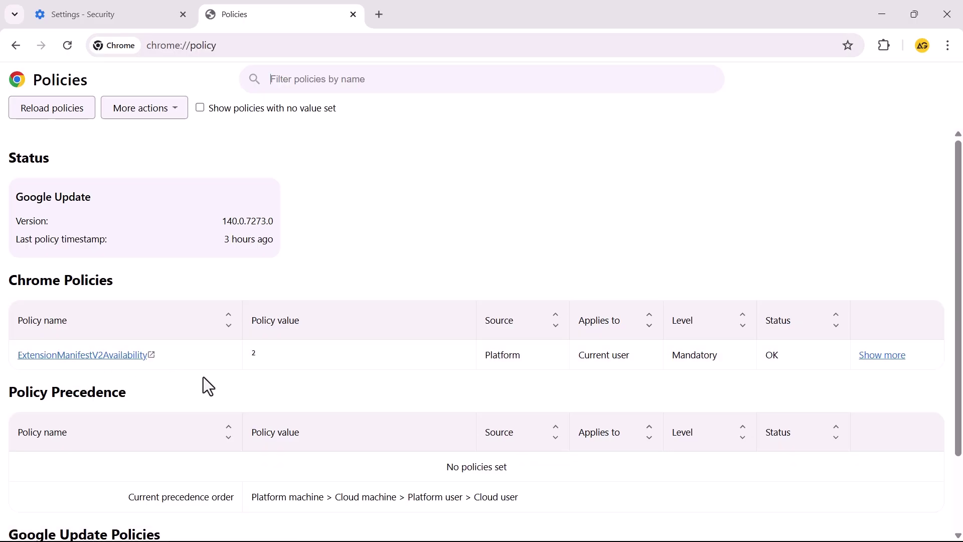
pyautogui.scroll(-2, 203, 377)
pyautogui.scroll(2, 205, 378)
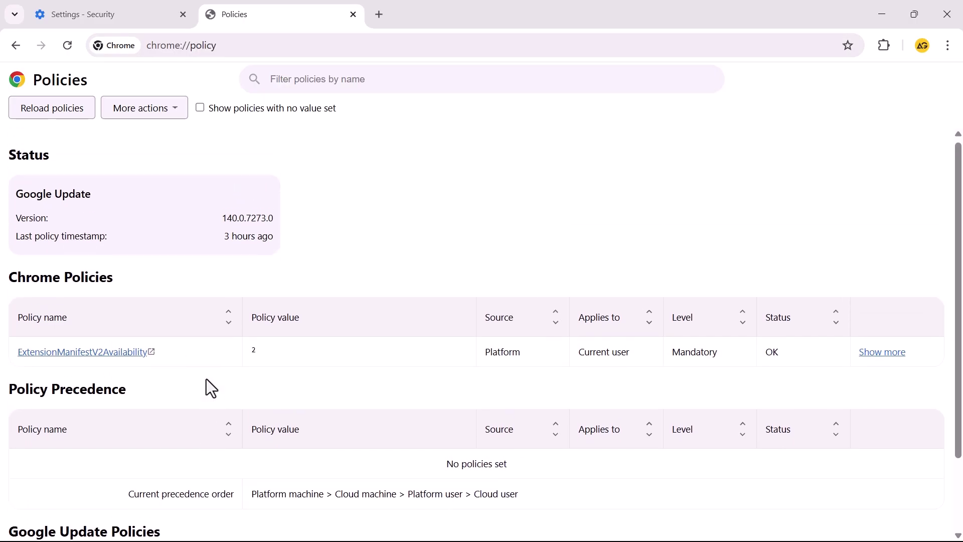
# - Minimize Chrome and start Registry Editor from a Start menu search for 'reg'
pyautogui.click(881, 13)
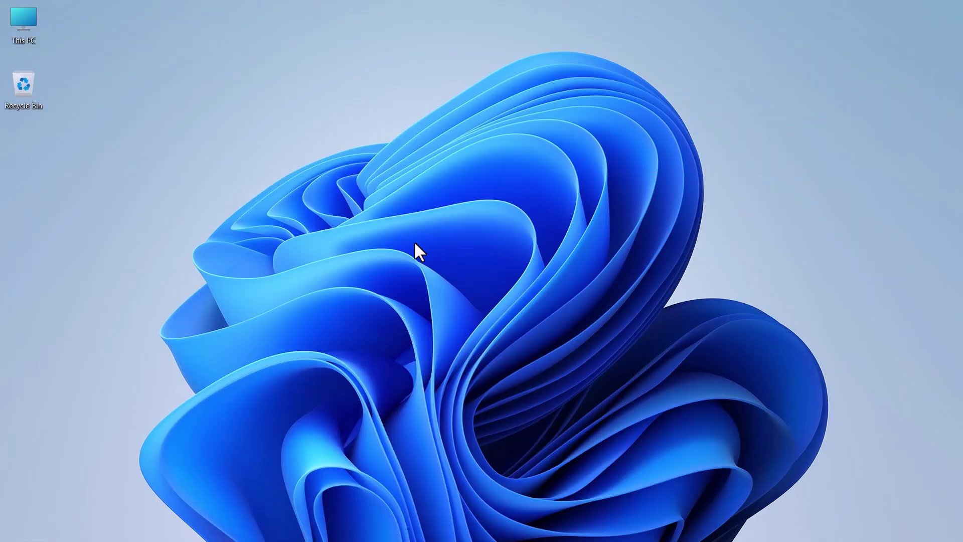
pyautogui.click(309, 527)
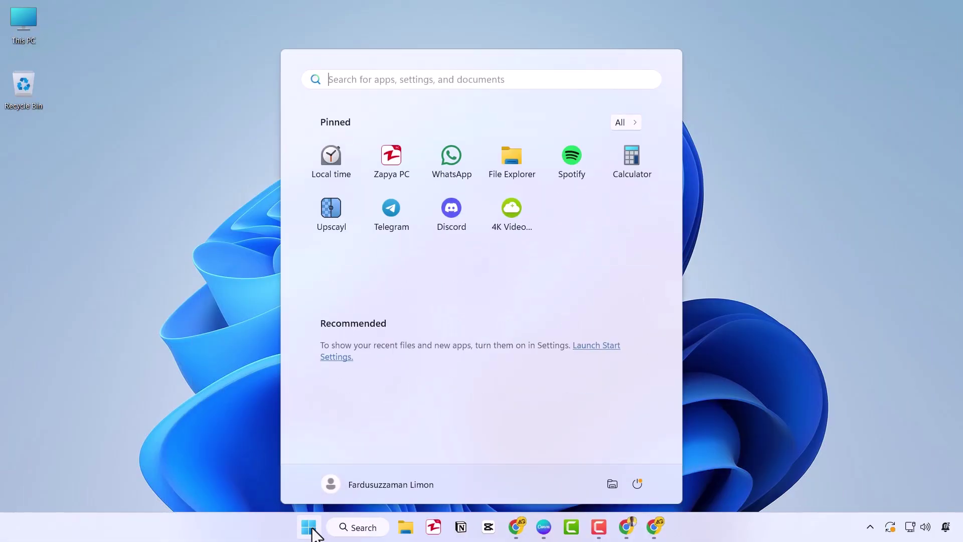
pyautogui.write('reg')
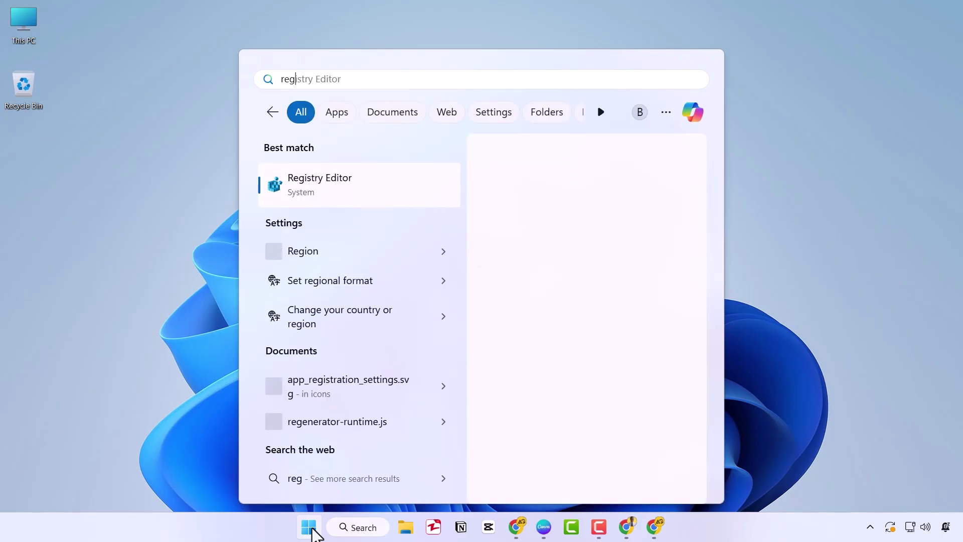
pyautogui.click(338, 185)
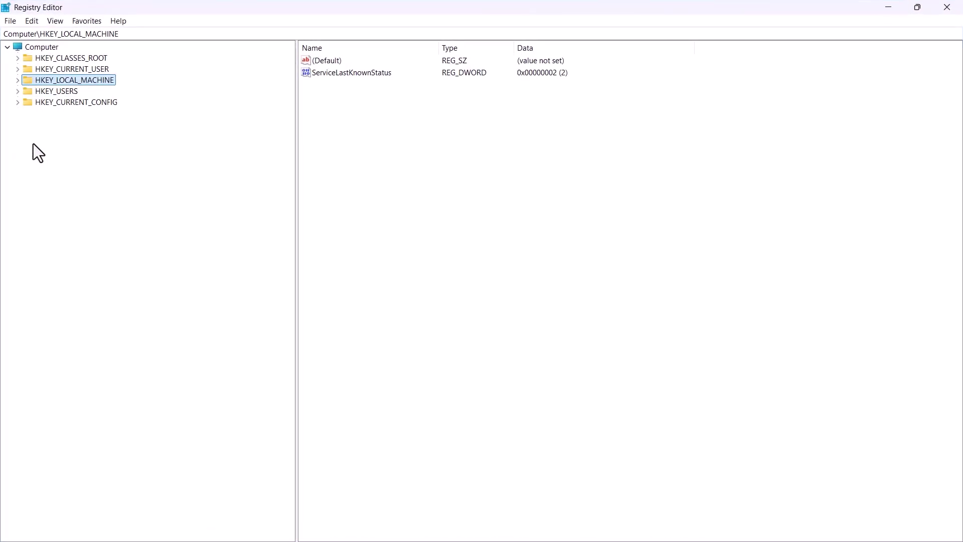
# - Go to Computer\HKEY_CURRENT_USER\SOFTWARE\Policies\Google\Chrome through the Registry Editor address bar
pyautogui.click(68, 57)
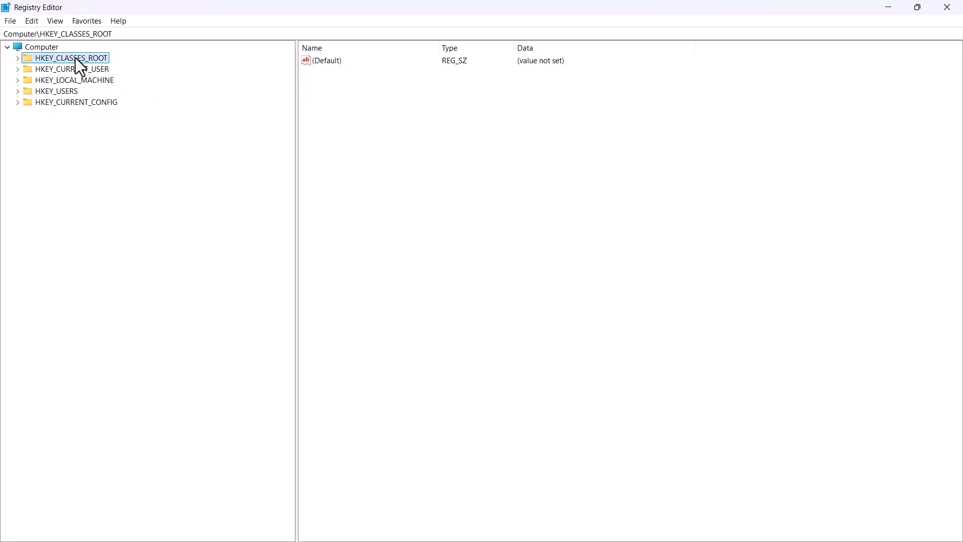
pyautogui.moveTo(114, 34); pyautogui.dragTo(3, 33)
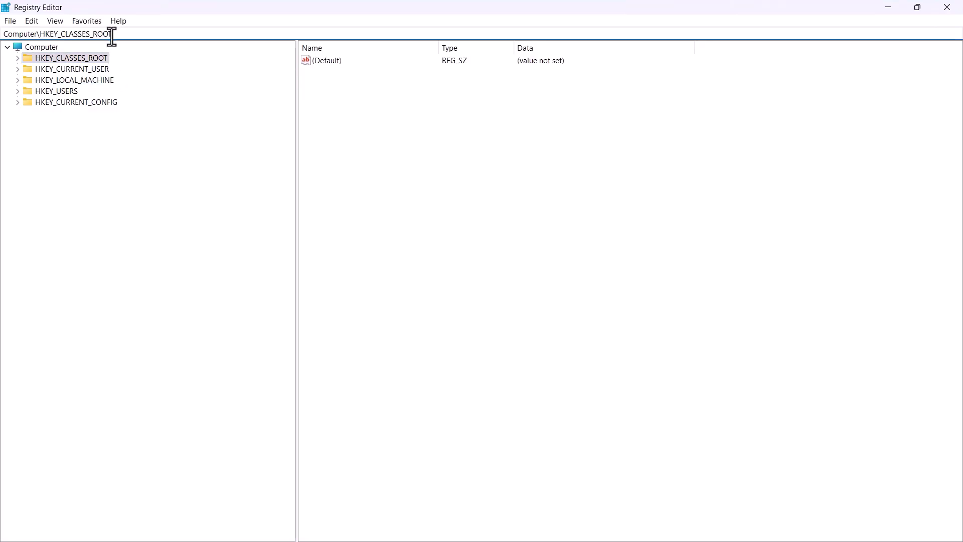
pyautogui.press('BackSpace')
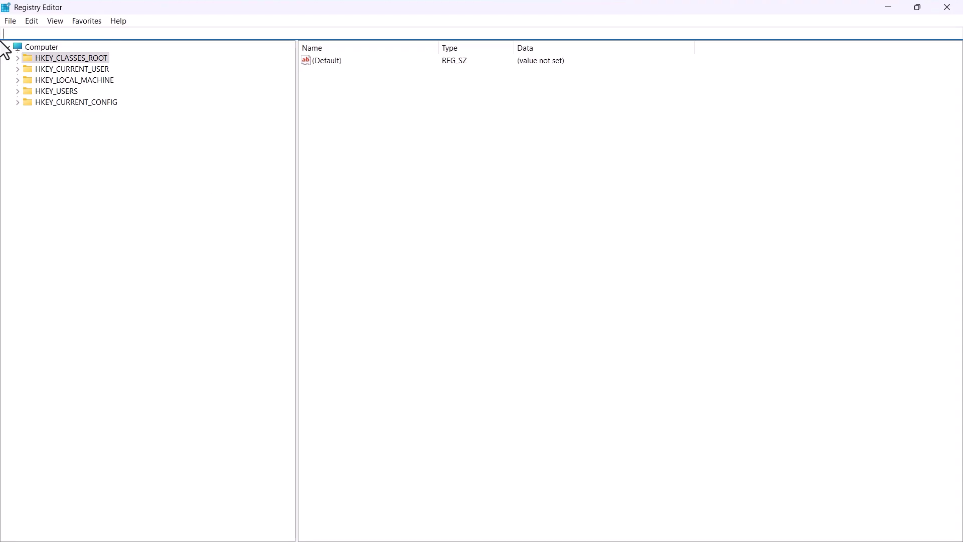
pyautogui.write('Computer\\HKEY_CURRENT_USER\\SOFTWARE\\Policies\\Google\\Chrome')
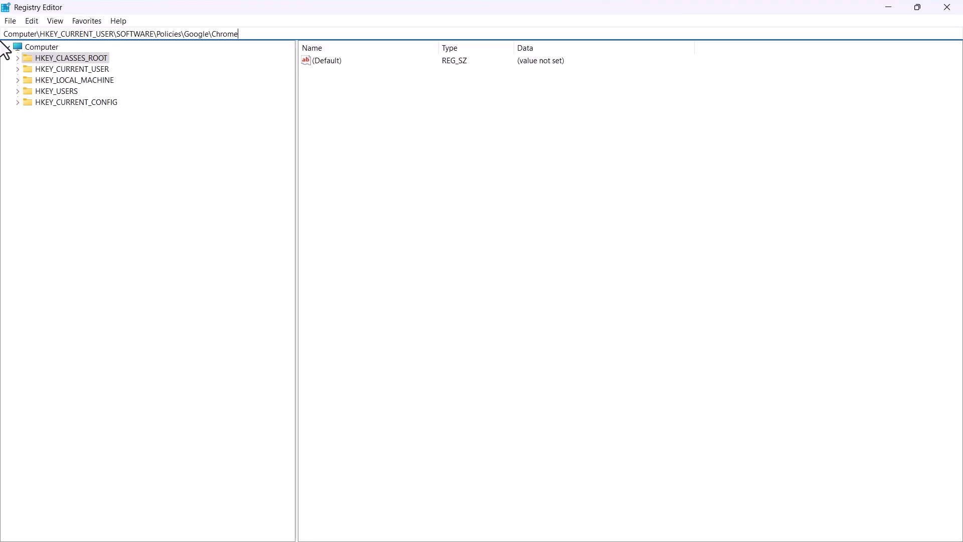
pyautogui.press('Return')
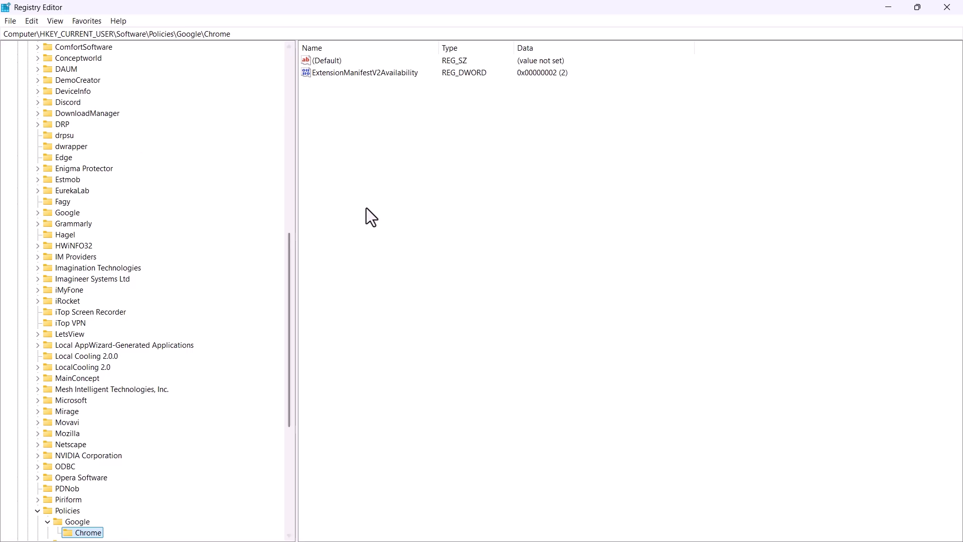
pyautogui.moveTo(289, 297); pyautogui.dragTo(289, 323)
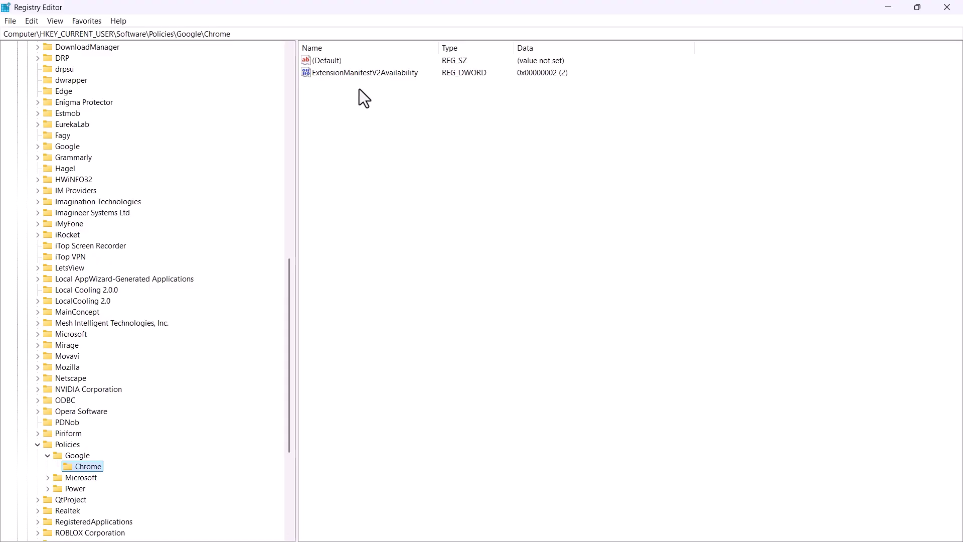
# - Delete the ExtensionManifestV2Availability registry value and close Registry Editor
pyautogui.click(349, 73)
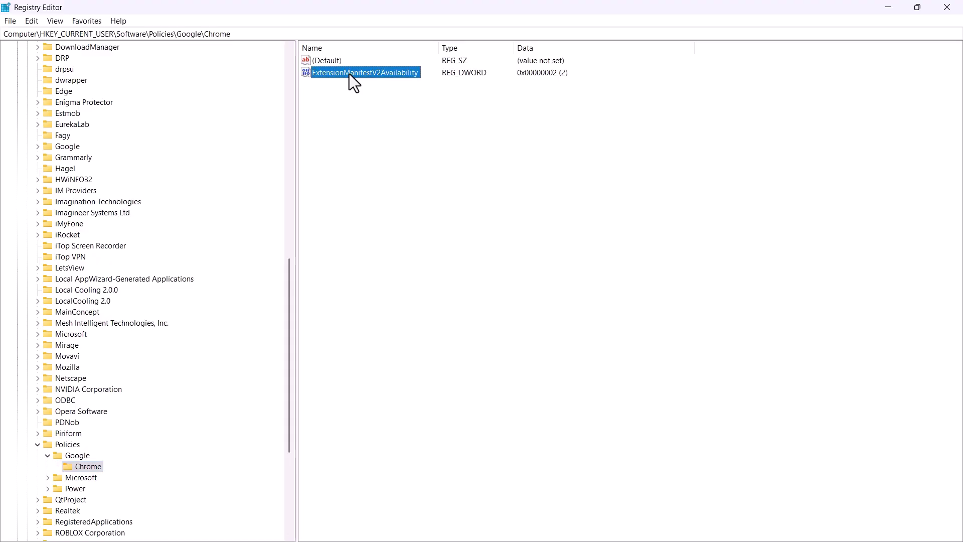
pyautogui.rightClick(349, 74)
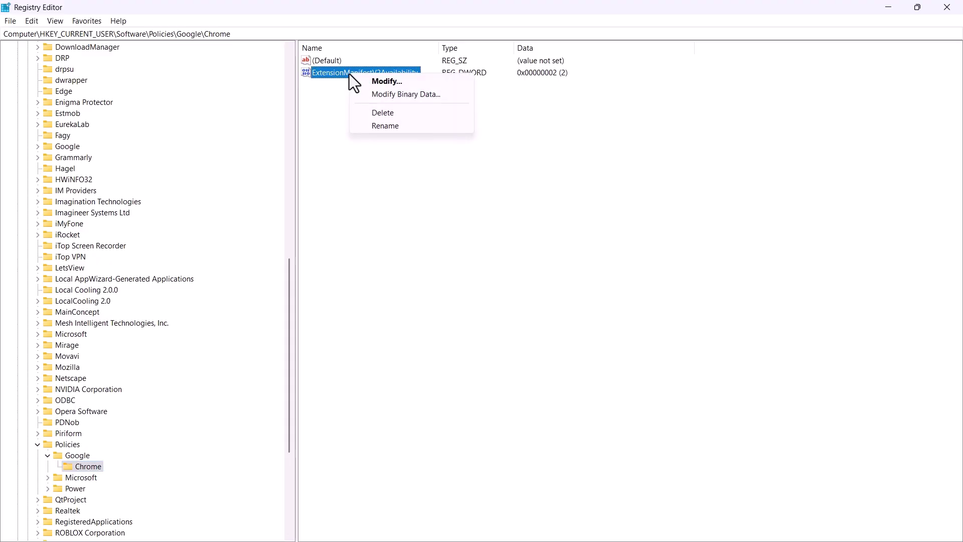
pyautogui.click(383, 112)
pyautogui.click(574, 278)
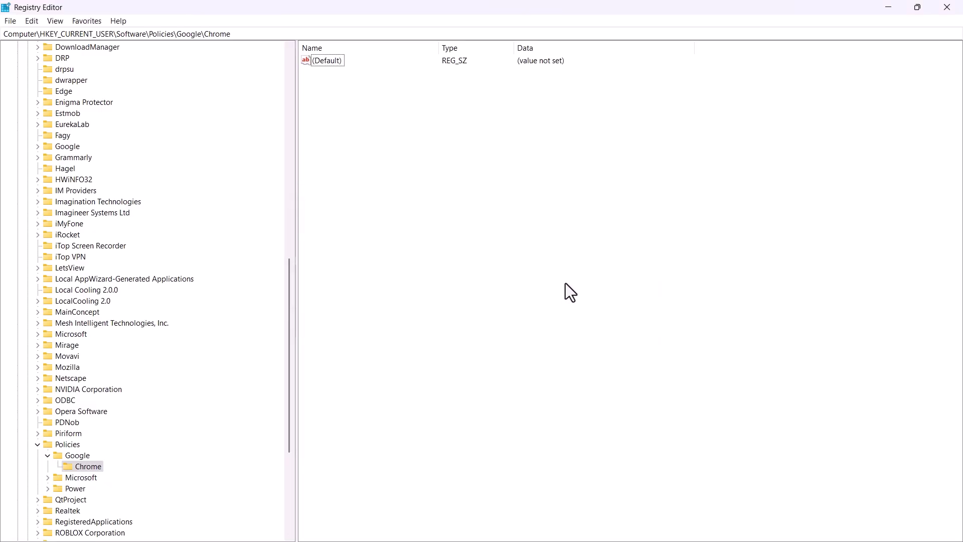
pyautogui.click(946, 7)
# - End the Google Chrome task in Task Manager
pyautogui.rightClick(825, 530)
pyautogui.click(846, 479)
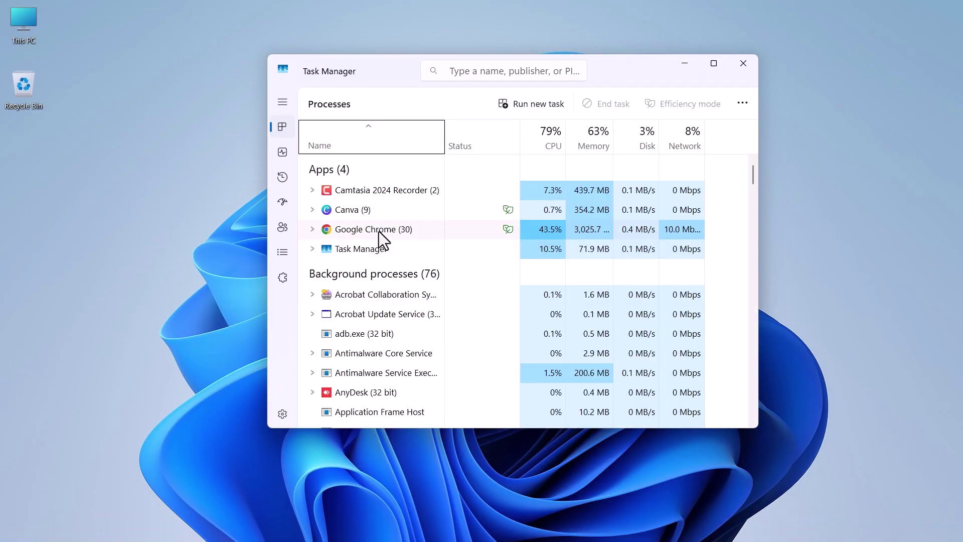
pyautogui.rightClick(378, 231)
pyautogui.click(421, 268)
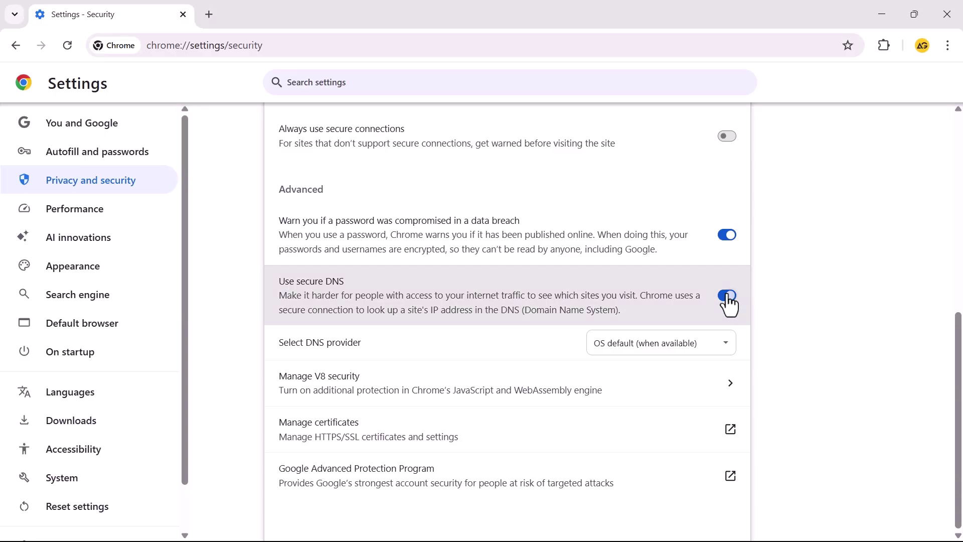
# - Switch on Use secure DNS in Chrome's Privacy and security settings, leaving the provider at OS default
pyautogui.click(729, 297)
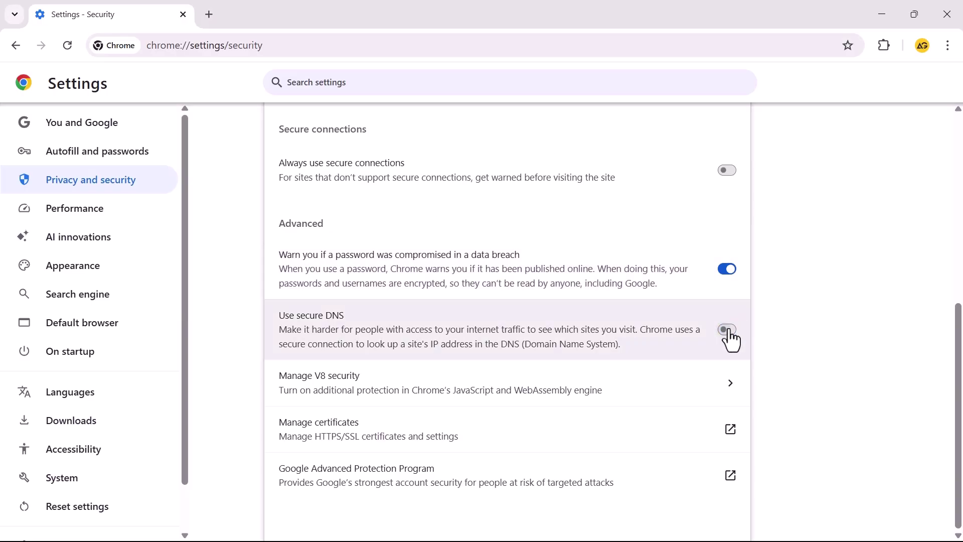
pyautogui.click(727, 330)
pyautogui.click(728, 345)
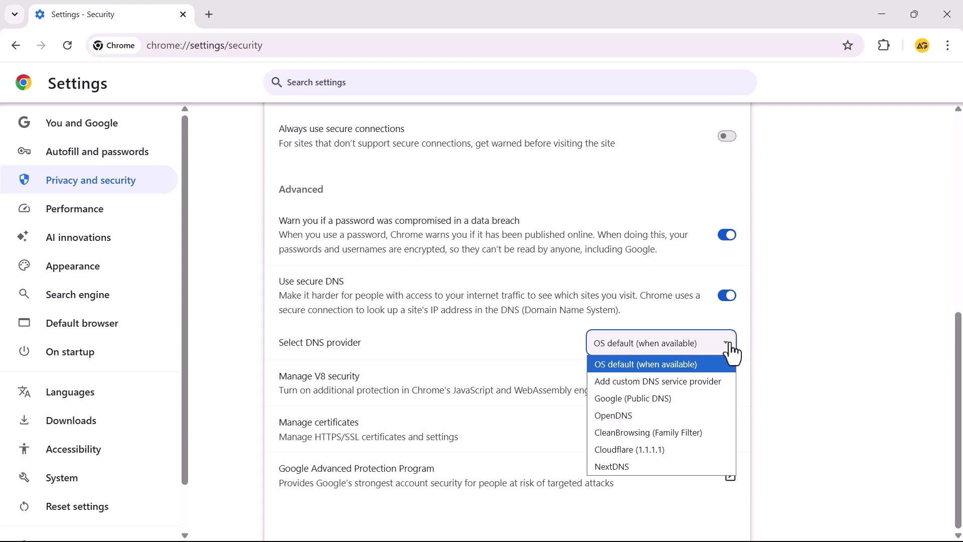
pyautogui.click(785, 341)
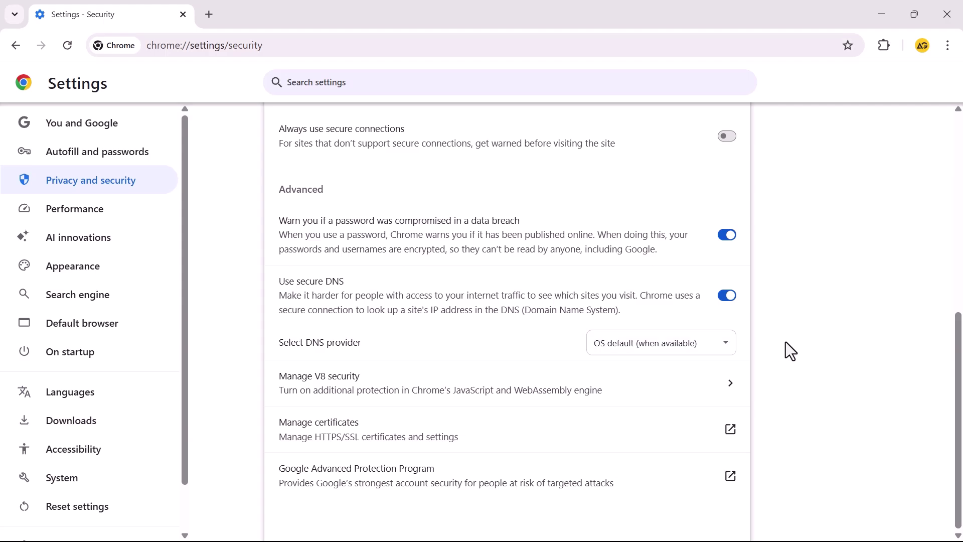